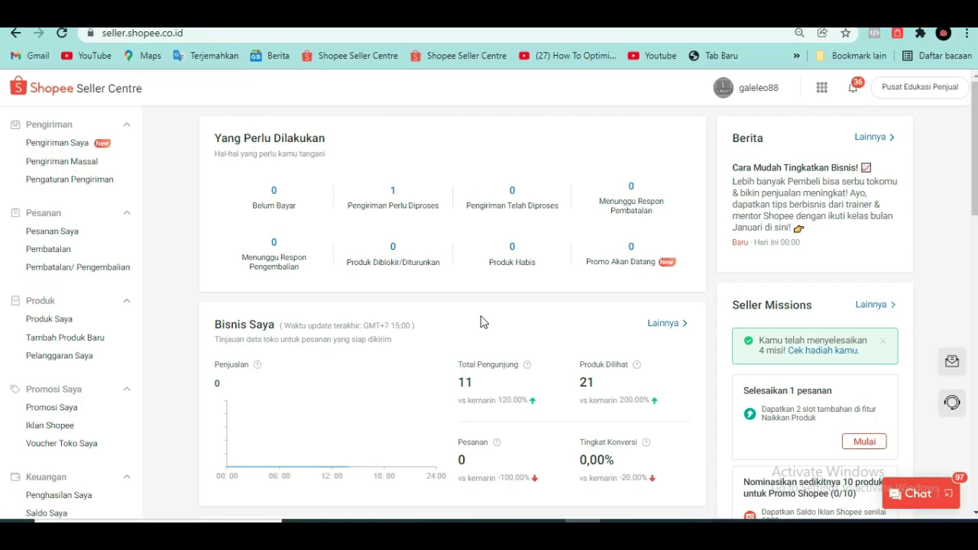
# - Go to the Iklan Shopee Isi Saldo page and pick the Rp1.000.000 ad-balance top-up
pyautogui.click(66, 427)
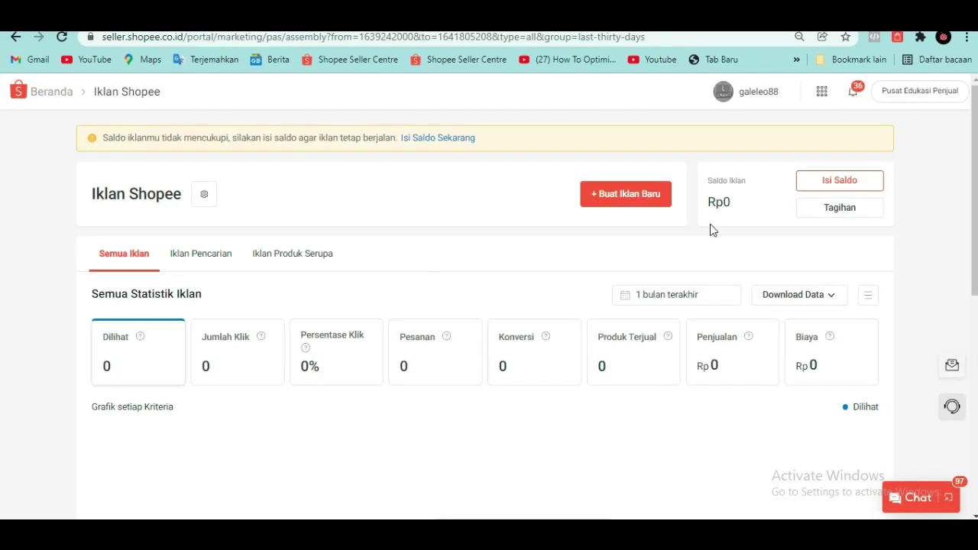
pyautogui.click(825, 185)
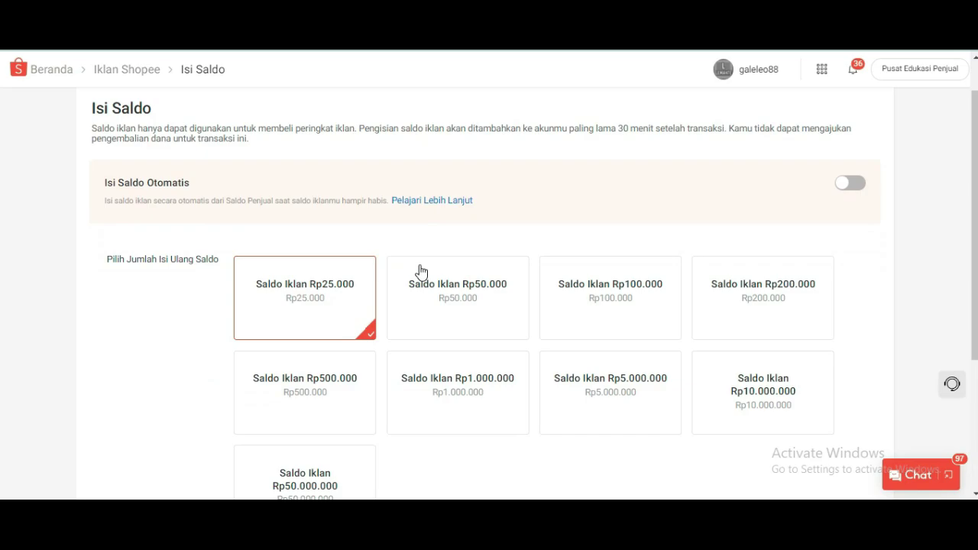
pyautogui.scroll(-1, 420, 270)
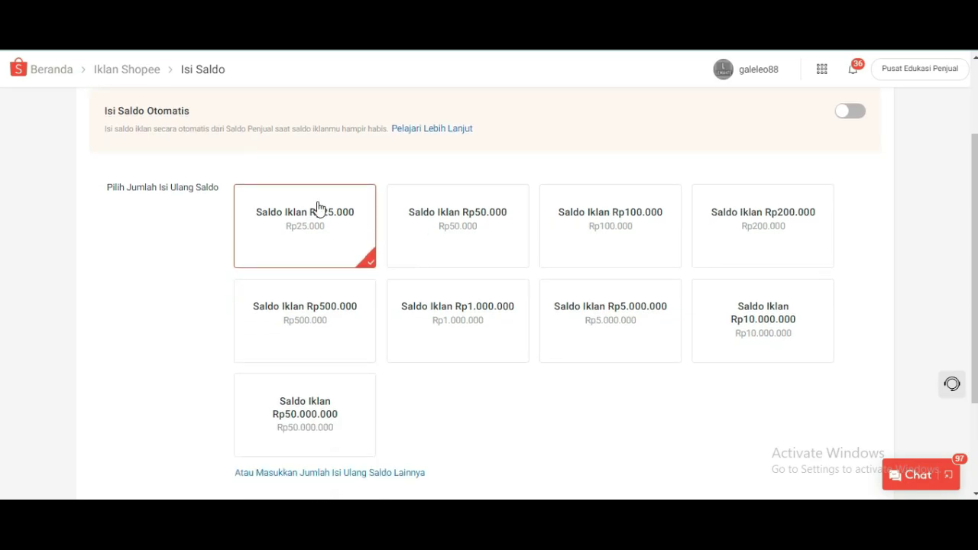
pyautogui.scroll(-1, 444, 318)
pyautogui.click(339, 354)
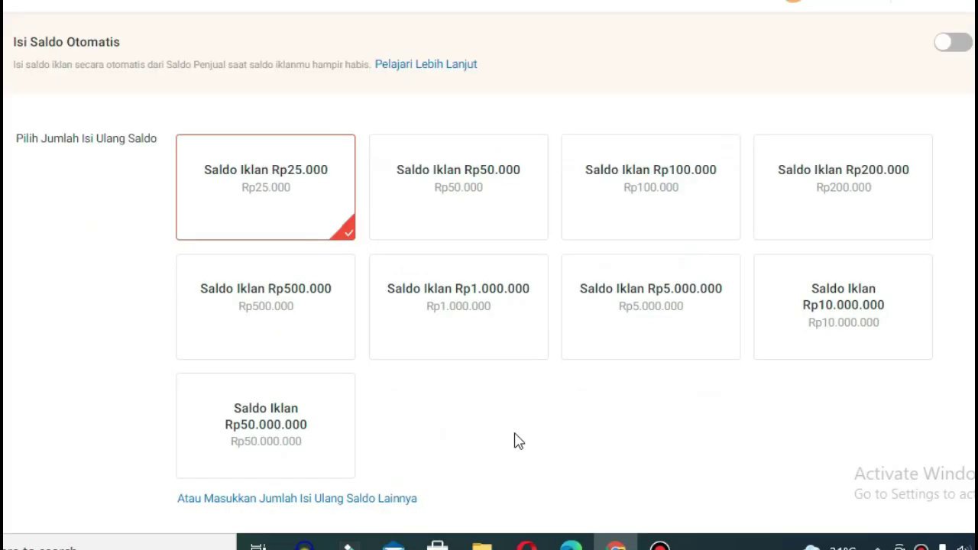
pyautogui.click(513, 322)
pyautogui.scroll(-2, 468, 424)
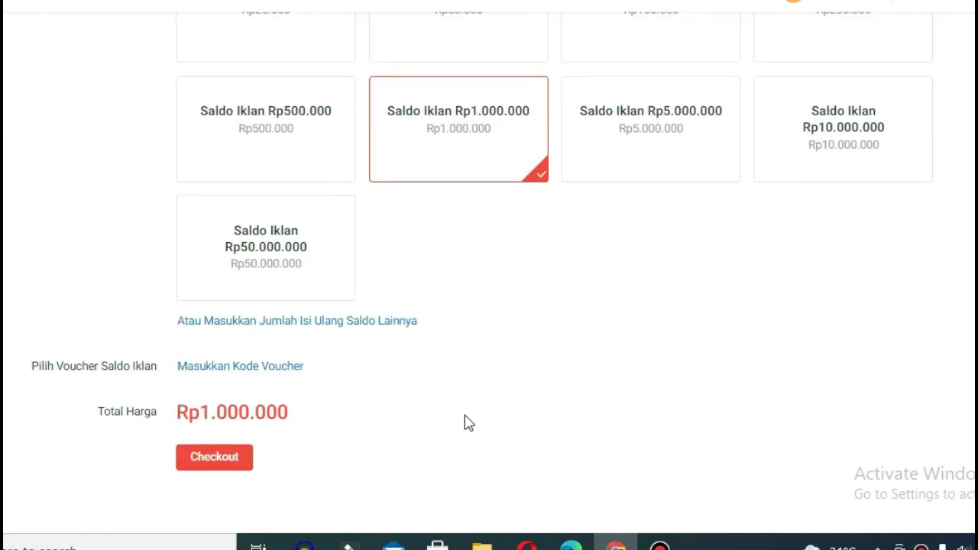
# - Apply the 5% voucher code, bringing the top-up to Rp975.000, and check out
pyautogui.click(242, 370)
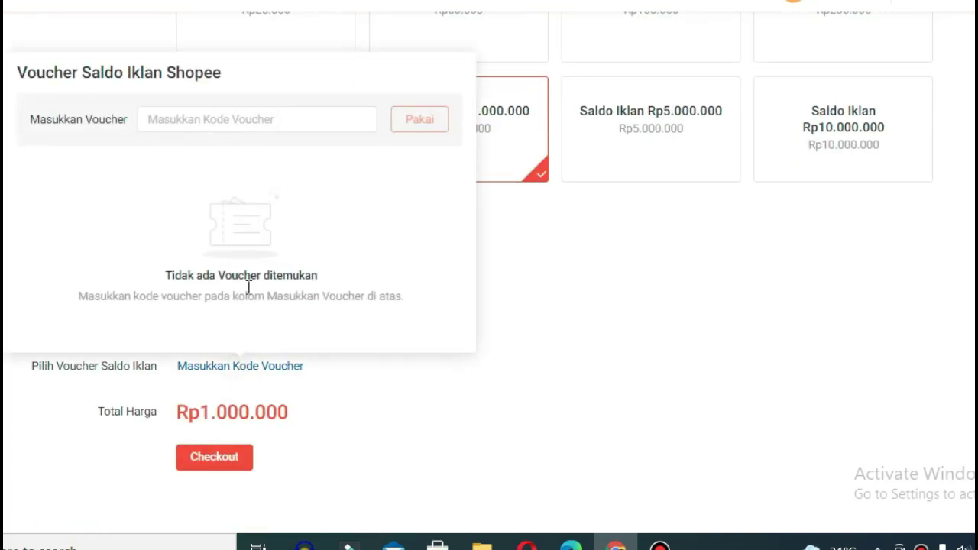
pyautogui.click(191, 121)
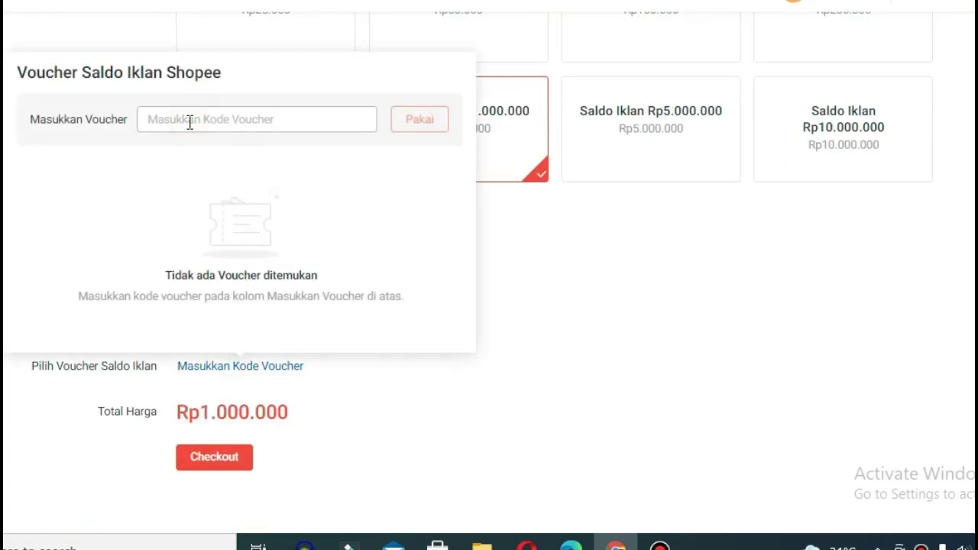
pyautogui.write('QYLJTYWM')
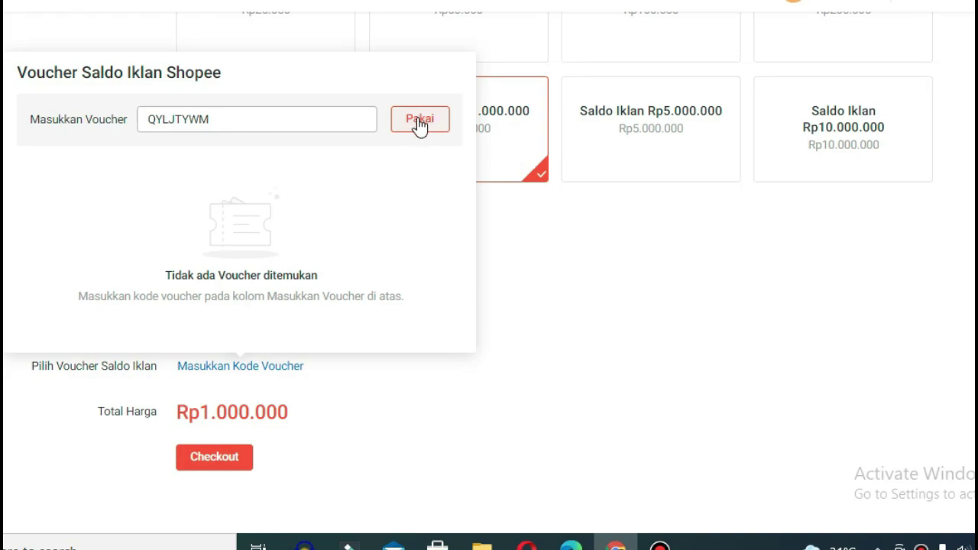
pyautogui.click(420, 119)
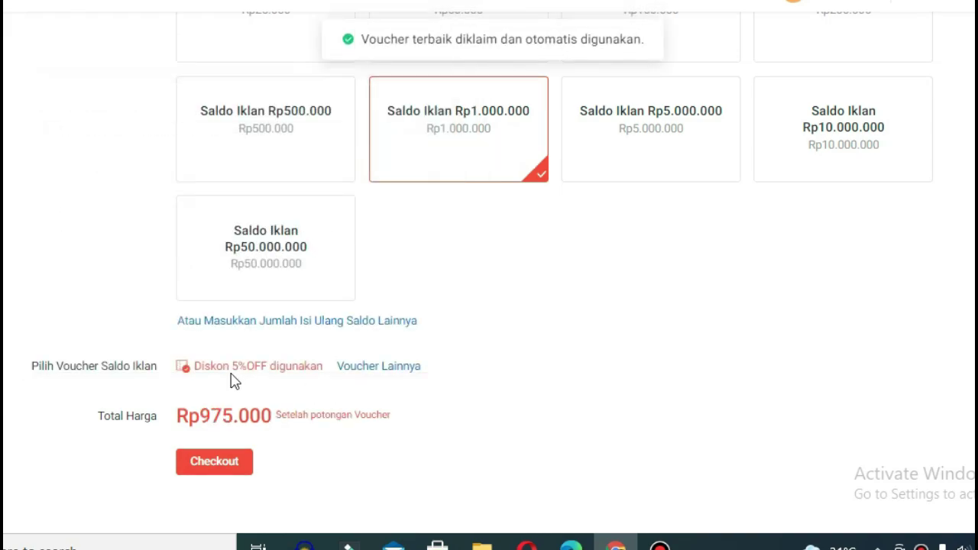
pyautogui.click(213, 462)
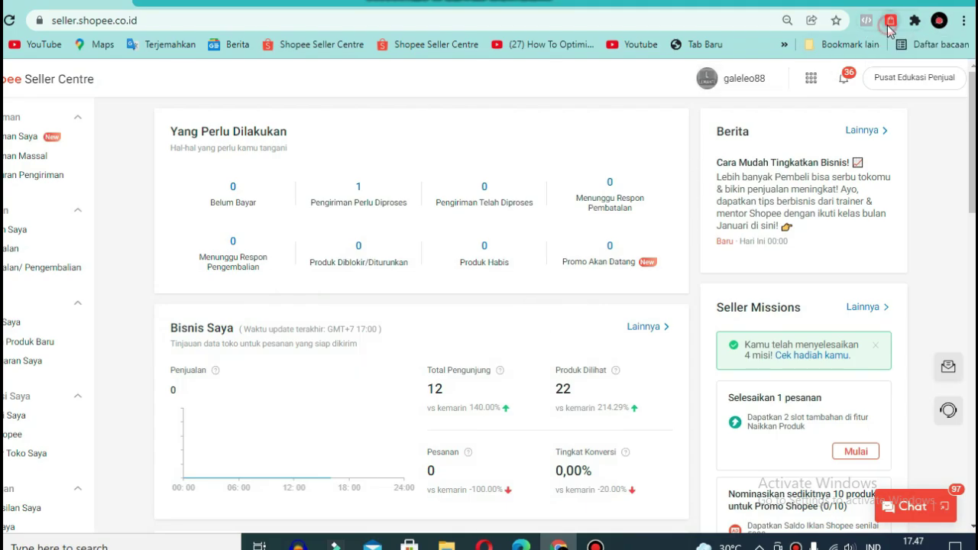
# - In Shopeasy Plus Autobid Keyword, open the 'dress anak perempuan' campaign's keyword bid settings
pyautogui.click(890, 22)
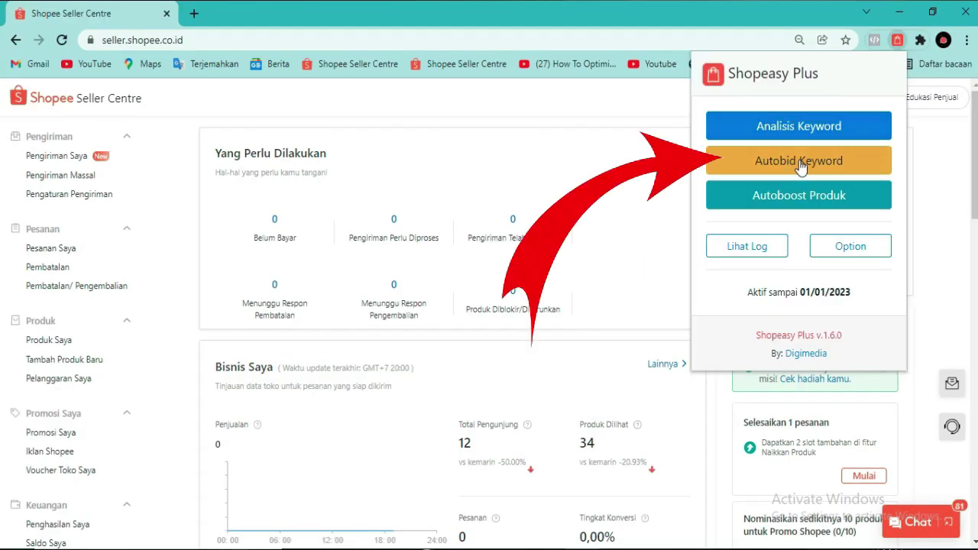
pyautogui.click(793, 162)
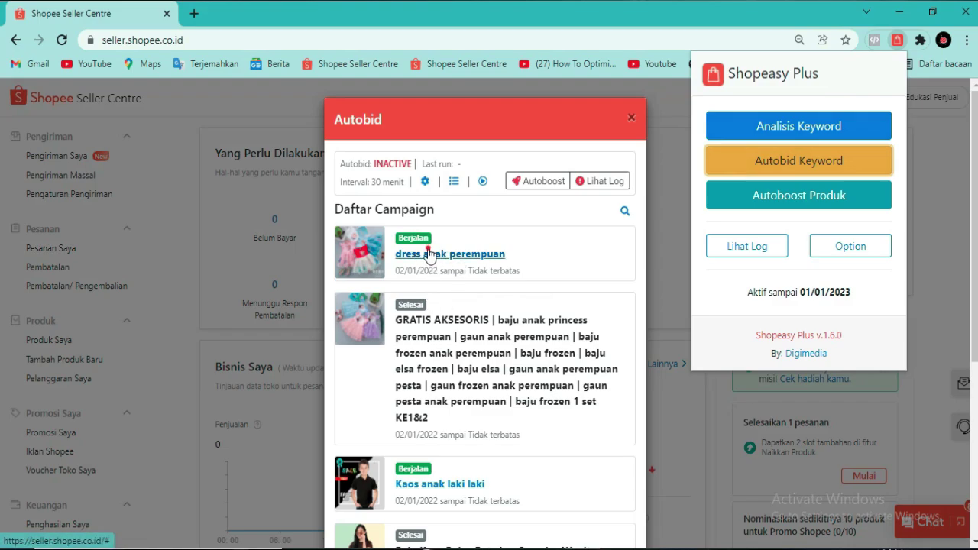
pyautogui.click(430, 256)
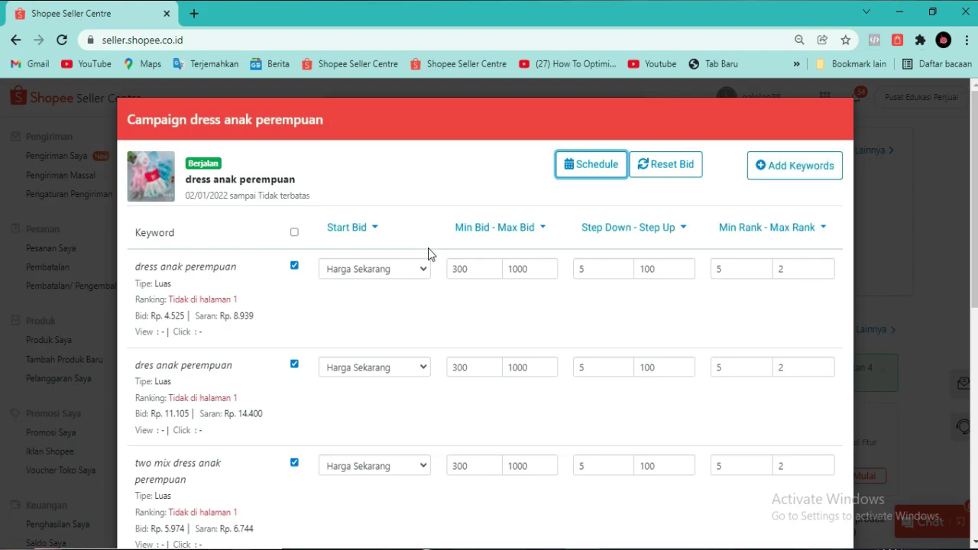
# - Enable Jadwalkan campaign with a 07:00–10:00 slot and add a second time-slot row
pyautogui.click(571, 168)
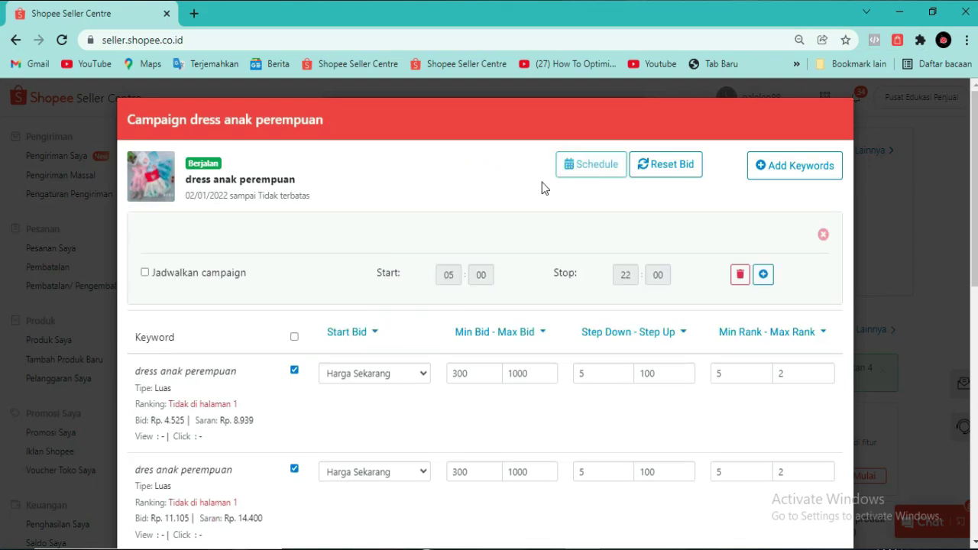
pyautogui.click(145, 274)
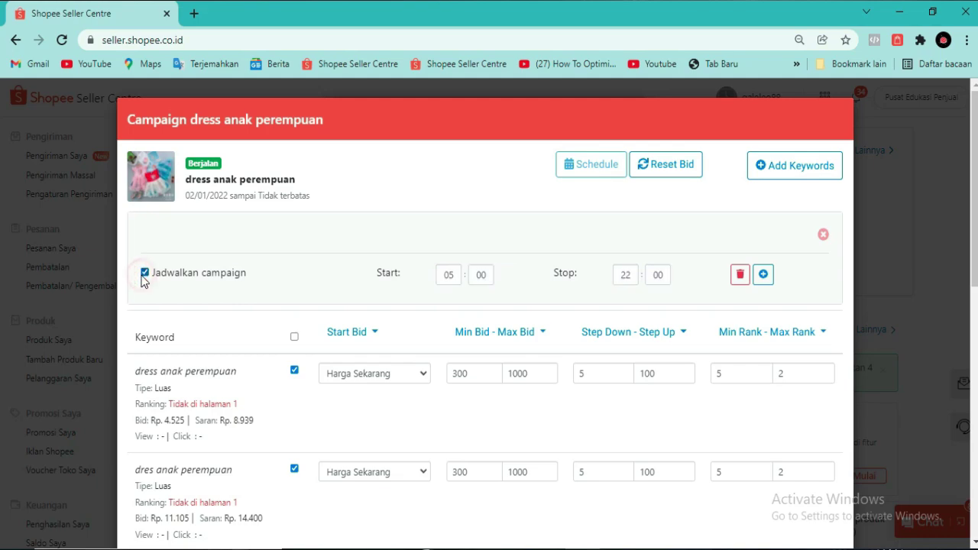
pyautogui.click(449, 277)
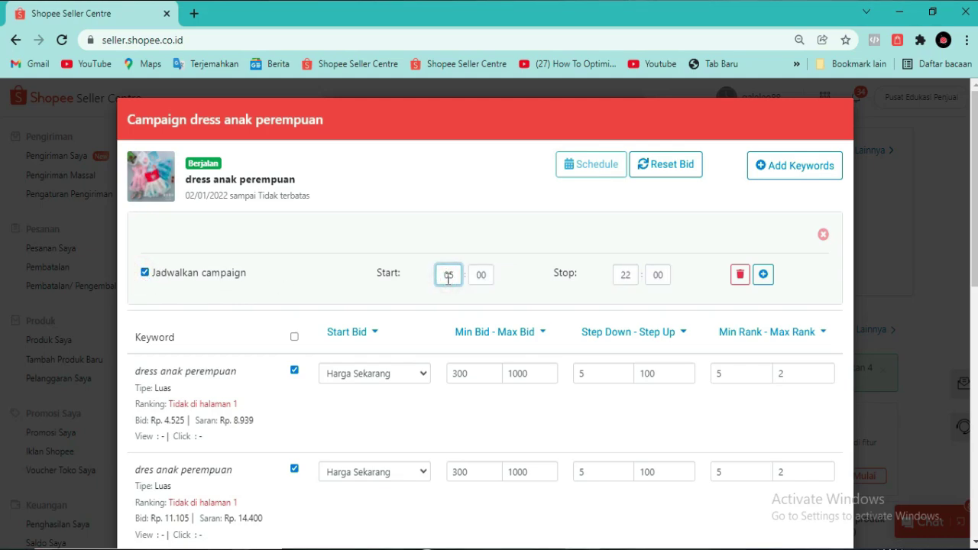
pyautogui.click(406, 282)
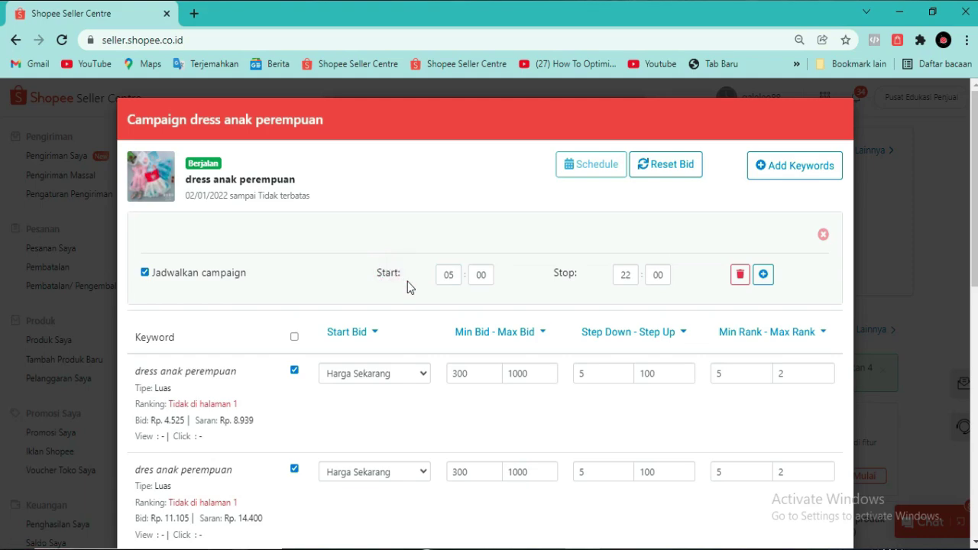
pyautogui.click(449, 277)
pyautogui.press('BackSpace')
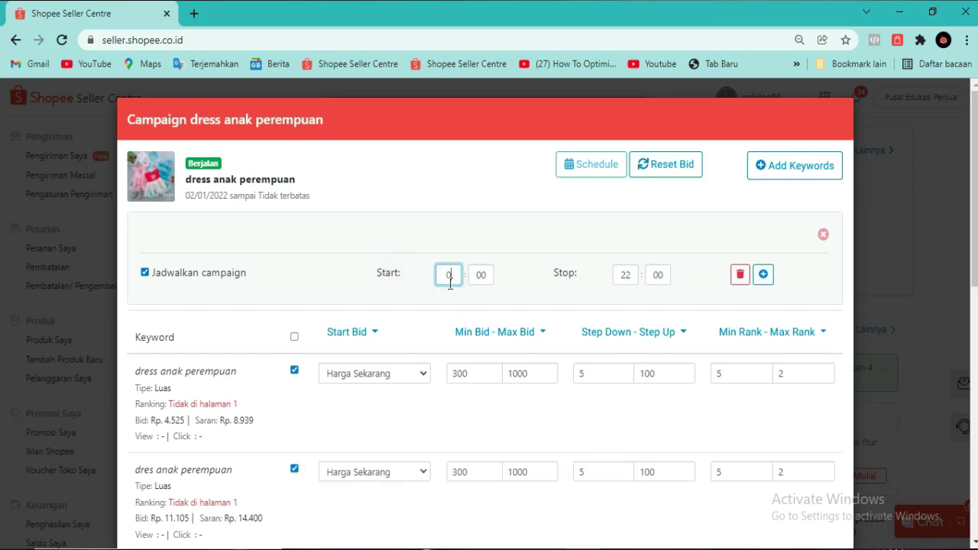
pyautogui.write('7')
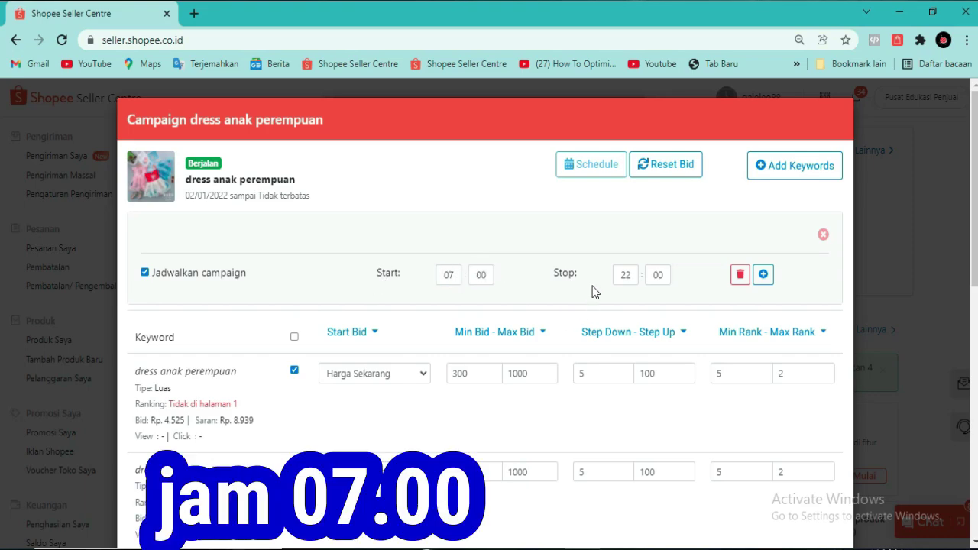
pyautogui.doubleClick(626, 274)
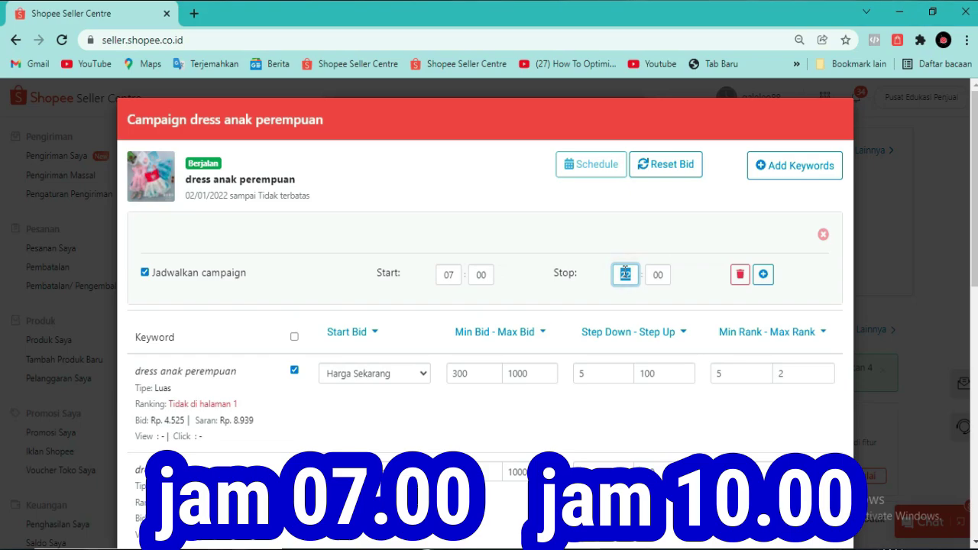
pyautogui.write('10')
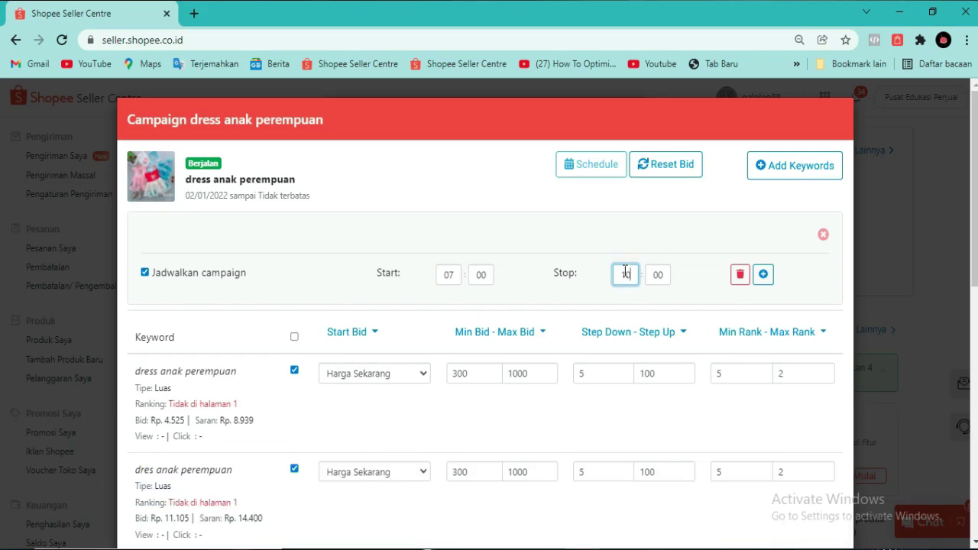
pyautogui.click(585, 262)
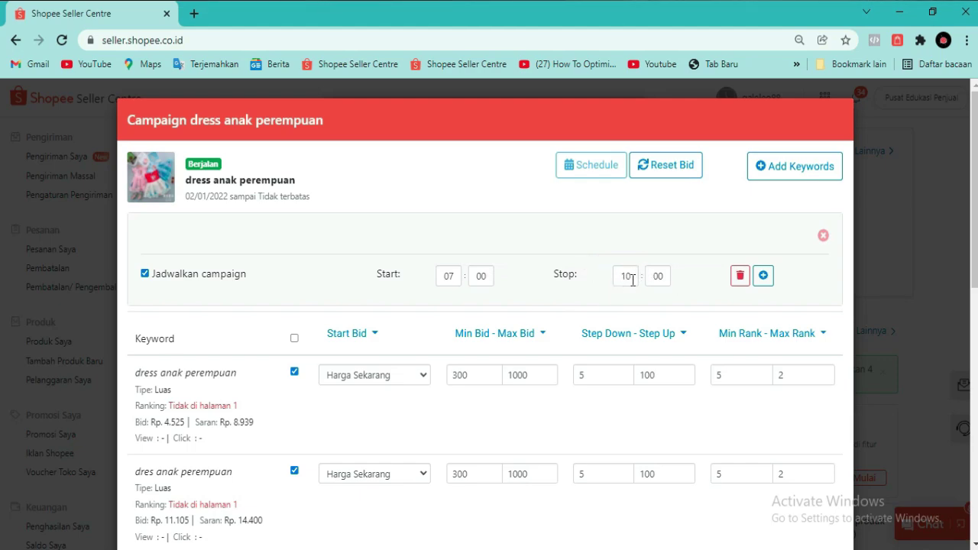
pyautogui.click(764, 277)
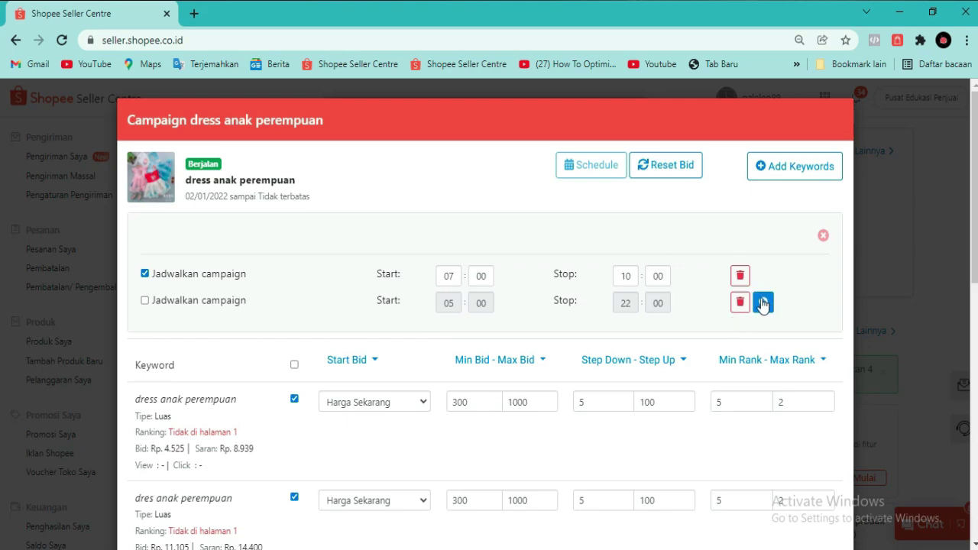
# - Activate the second schedule slot and set it to 13:00–15:00
pyautogui.click(145, 301)
pyautogui.doubleClick(449, 303)
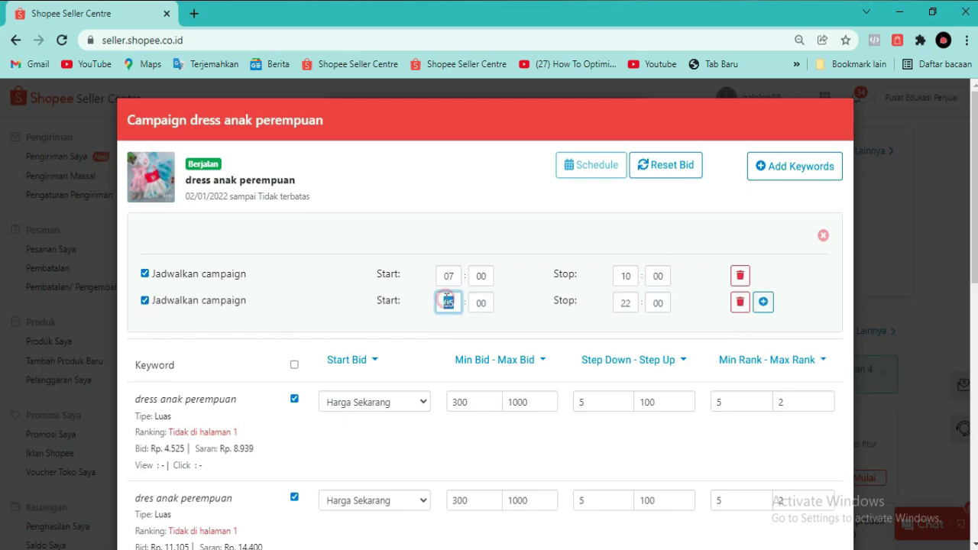
pyautogui.write('13')
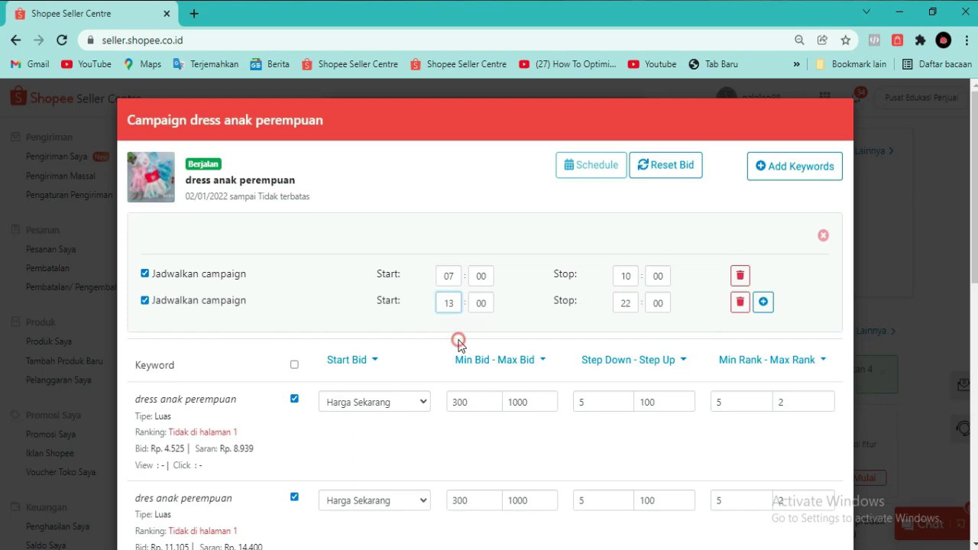
pyautogui.click(458, 342)
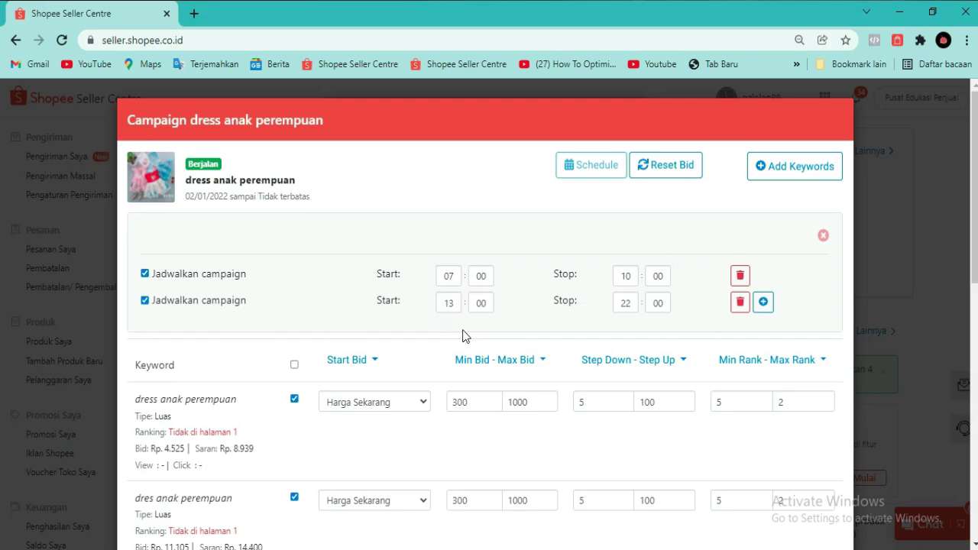
pyautogui.doubleClick(632, 302)
pyautogui.write('15')
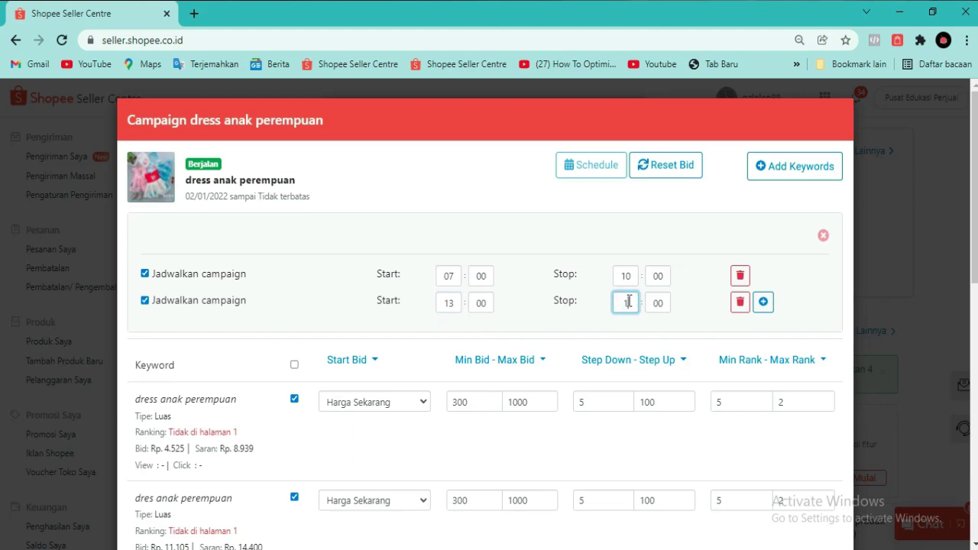
pyautogui.click(614, 327)
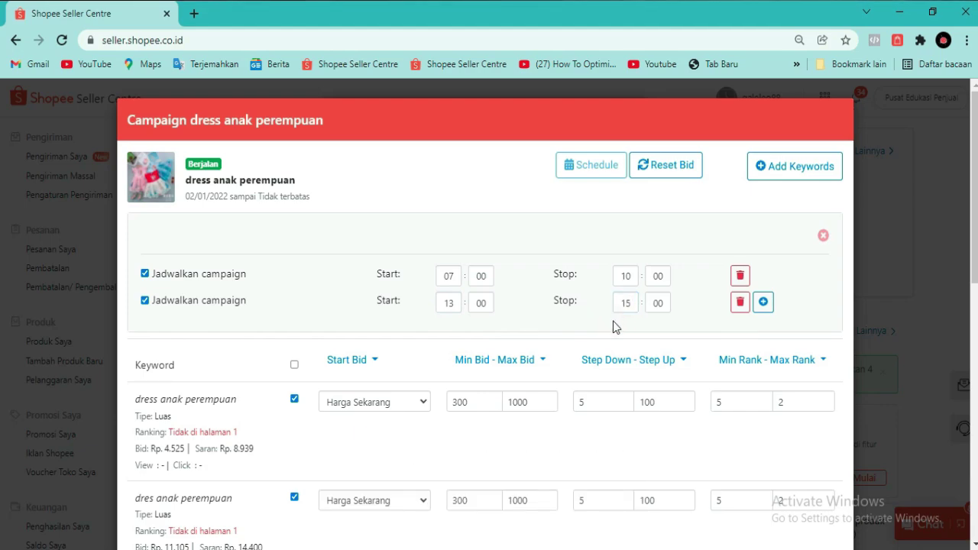
# - Add a third schedule slot starting at 20:00, running until 22:00
pyautogui.click(763, 302)
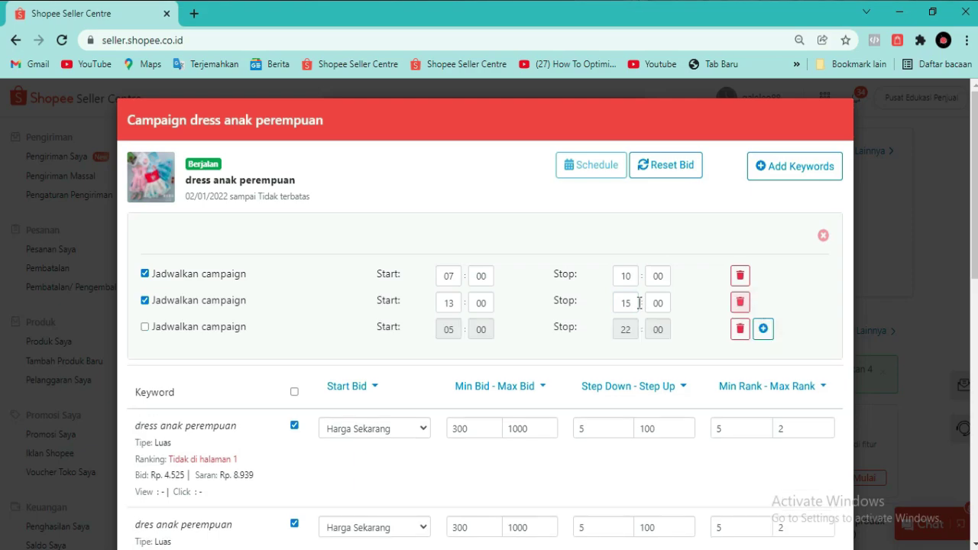
pyautogui.doubleClick(449, 330)
pyautogui.click(450, 336)
pyautogui.write('20')
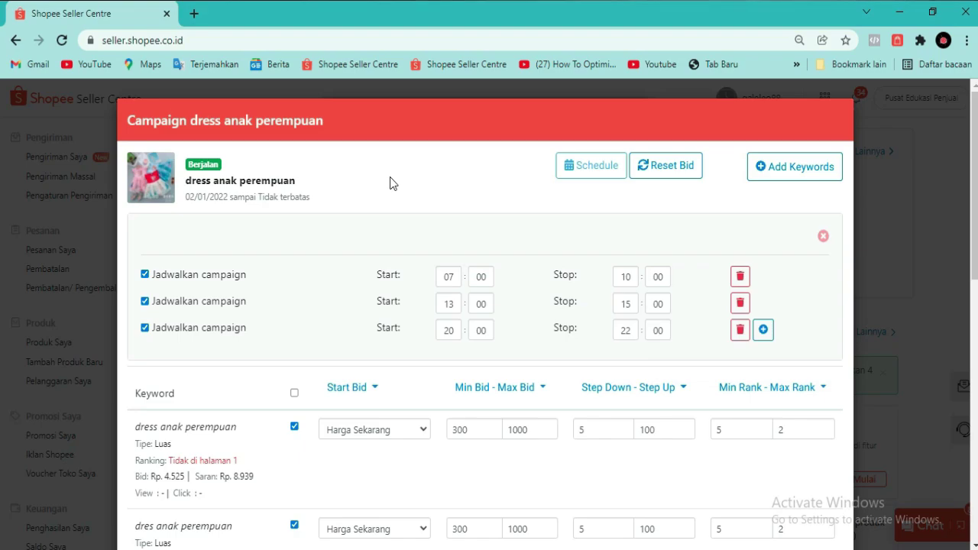
# - Set the 'dress anak perempuan' keyword's Start Bid to Custom with a value of 300
pyautogui.scroll(-1, 382, 229)
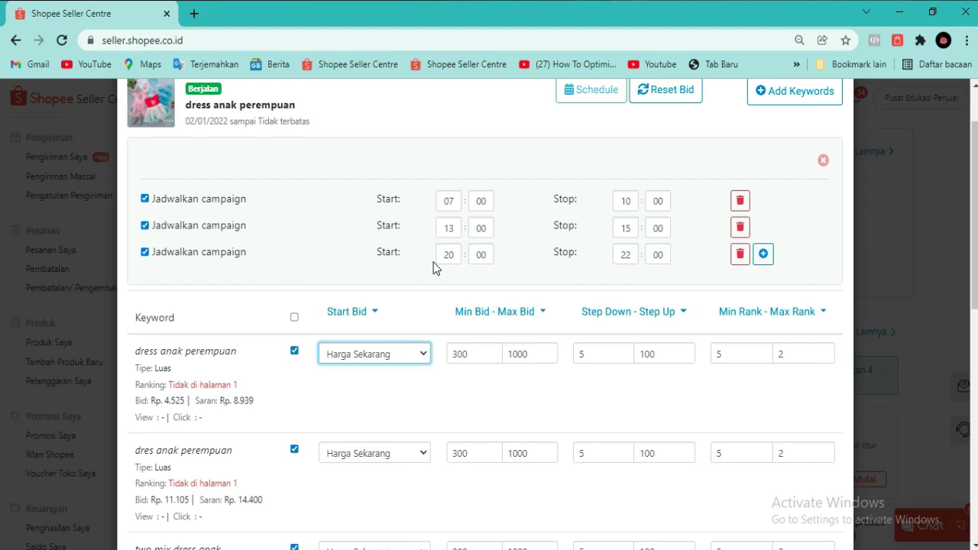
pyautogui.scroll(-1, 434, 262)
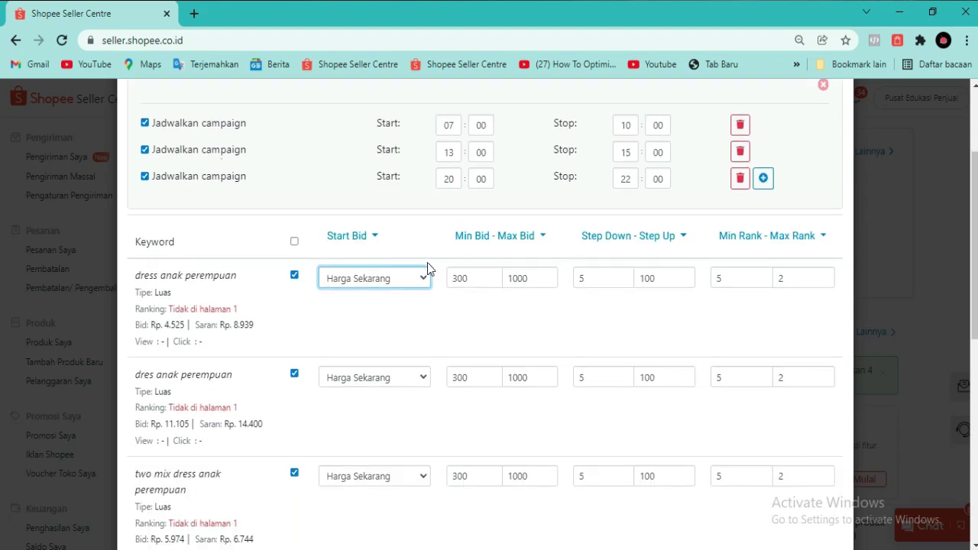
pyautogui.click(384, 280)
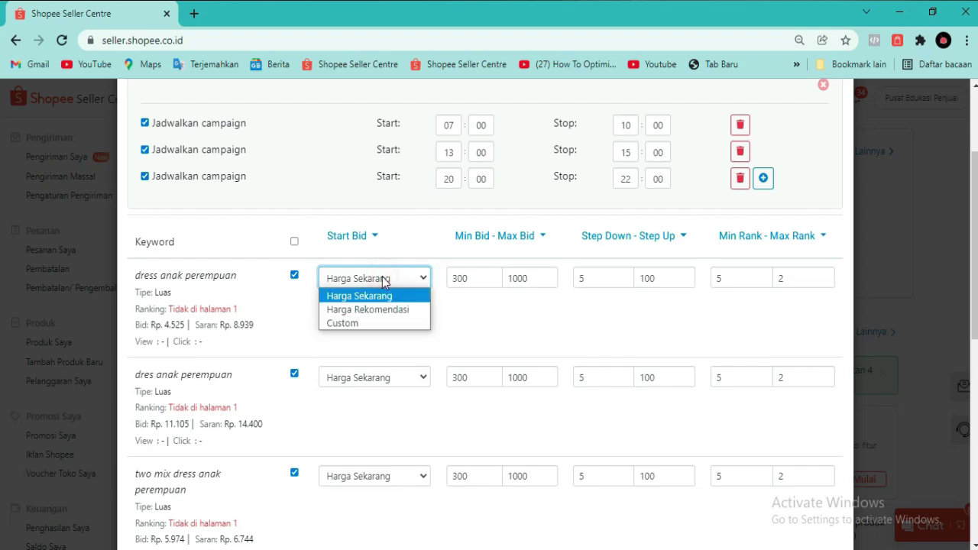
pyautogui.click(359, 322)
pyautogui.click(370, 312)
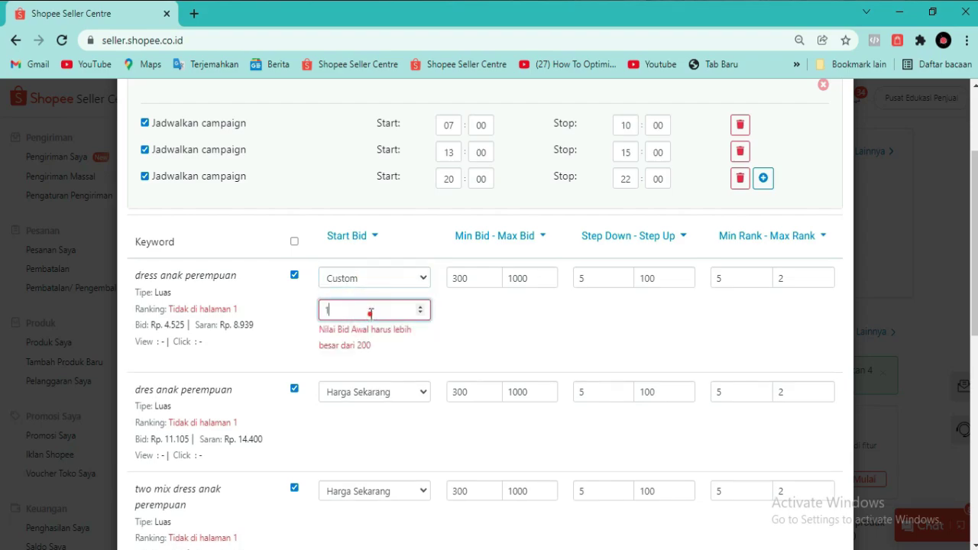
pyautogui.moveTo(370, 314); pyautogui.dragTo(320, 313)
pyautogui.write('300')
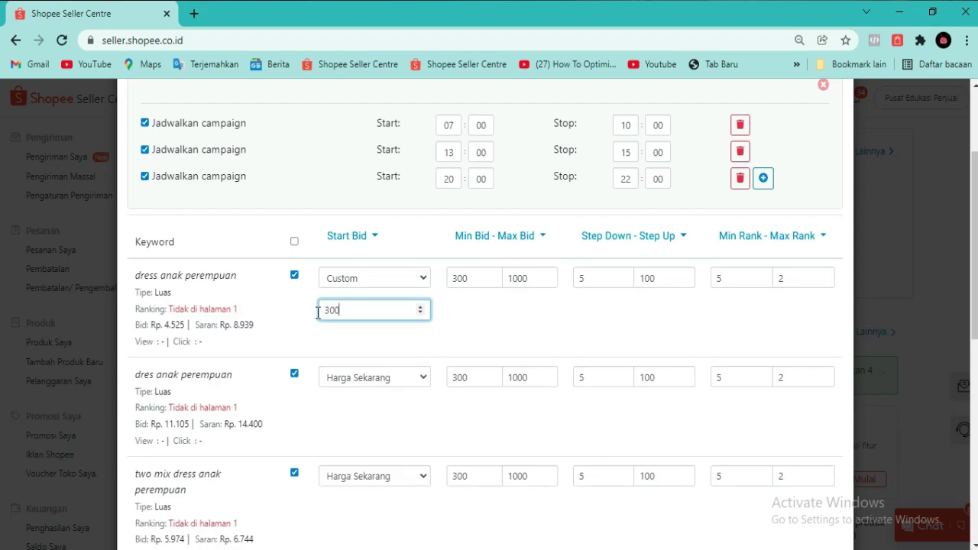
pyautogui.click(419, 188)
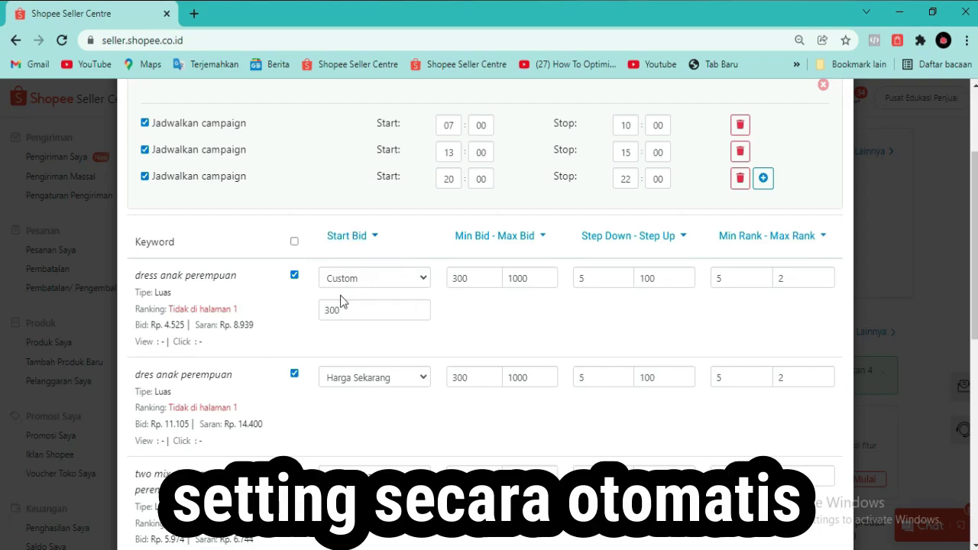
pyautogui.scroll(1, 337, 299)
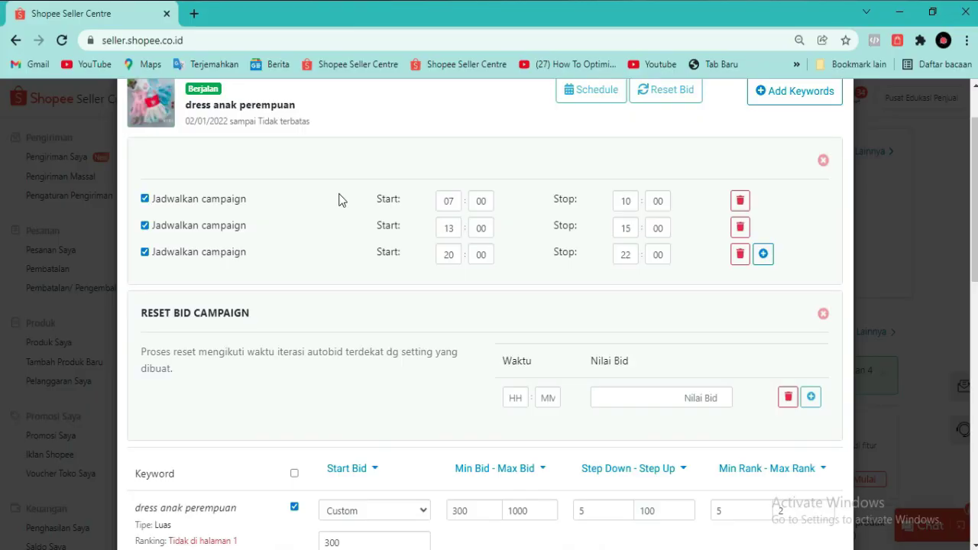
# - Scroll back up the campaign dialog to reach the schedule and Reset Bid controls
pyautogui.scroll(1, 339, 195)
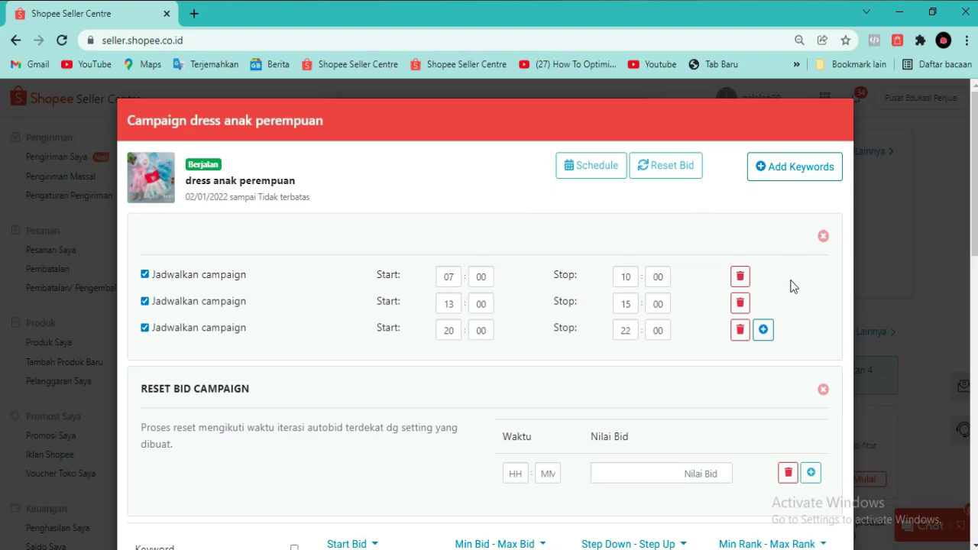
# - Delete all three schedule slots from the campaign
pyautogui.click(740, 329)
pyautogui.click(741, 305)
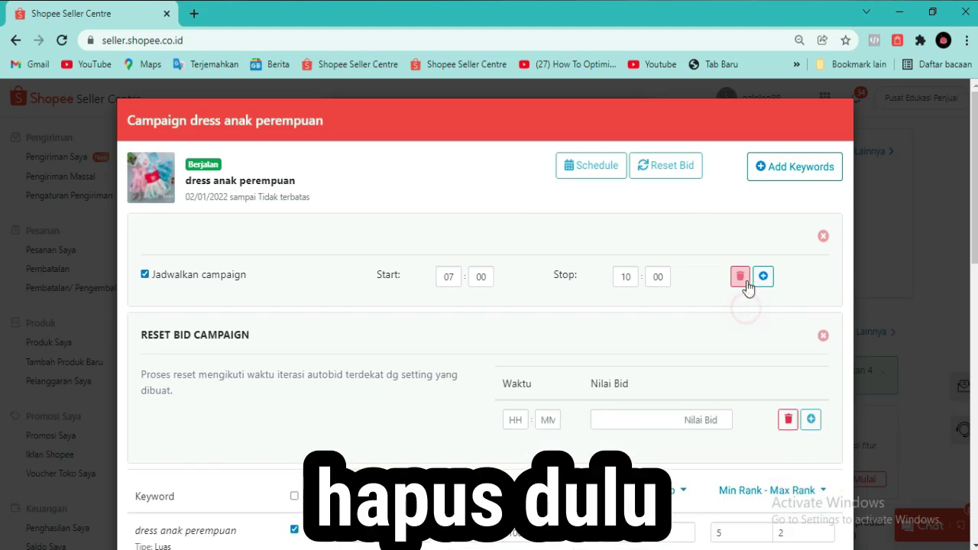
pyautogui.click(742, 278)
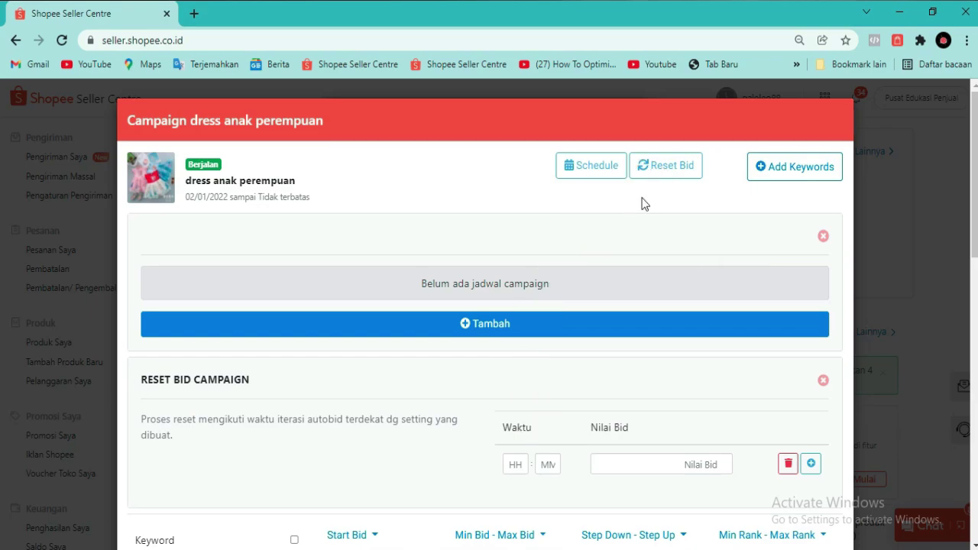
# - Set Reset Bid Campaign to reset the bid to 300 at 07:00
pyautogui.scroll(-1, 688, 291)
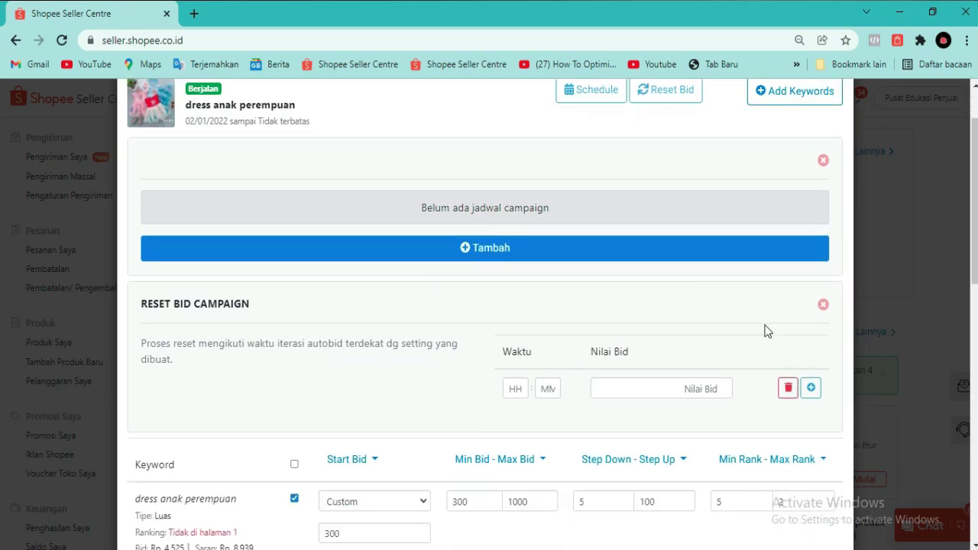
pyautogui.scroll(-1, 767, 331)
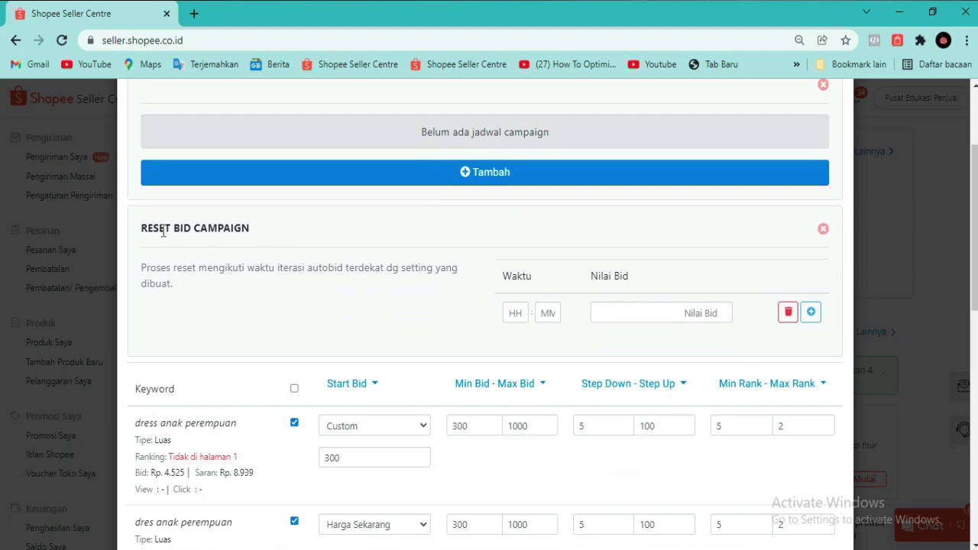
pyautogui.moveTo(159, 229); pyautogui.dragTo(253, 239)
pyautogui.click(251, 235)
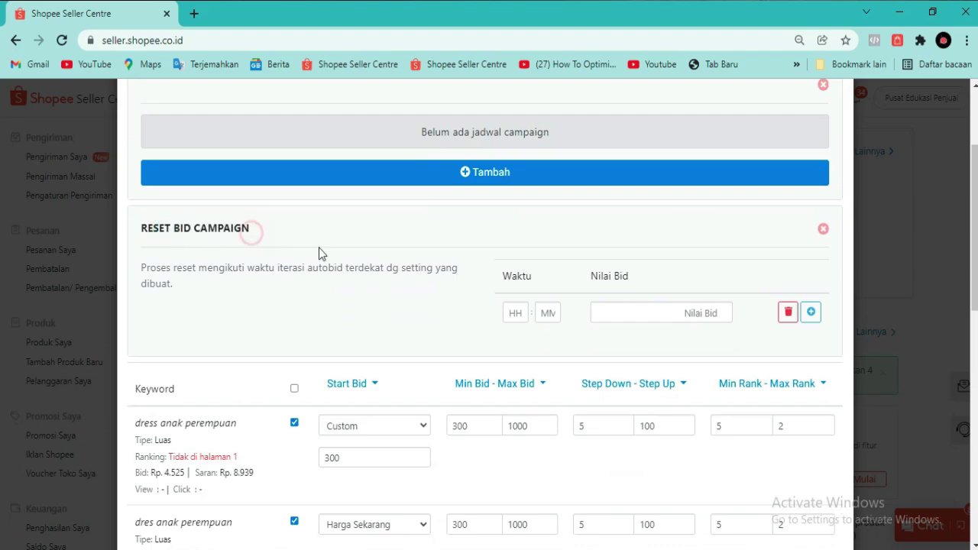
pyautogui.click(517, 315)
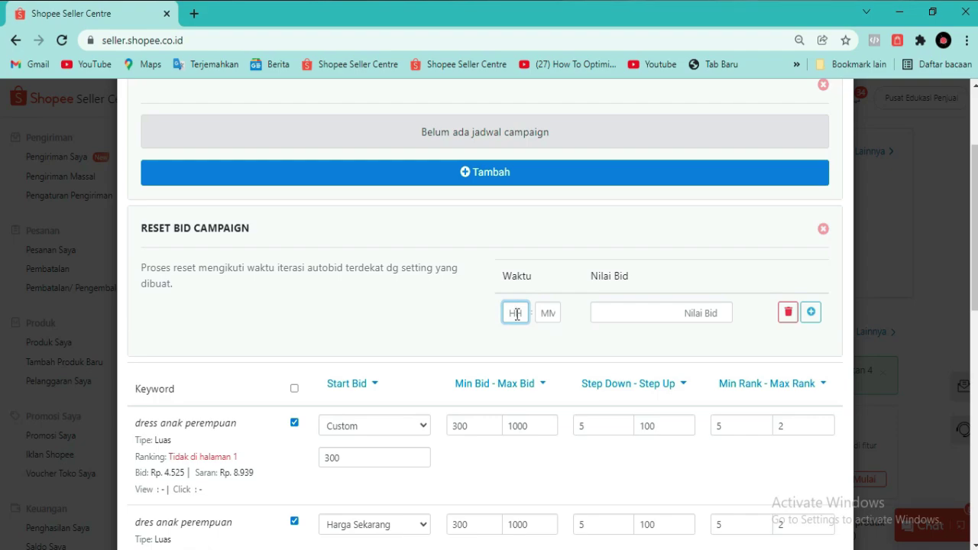
pyautogui.write('07')
pyautogui.click(606, 314)
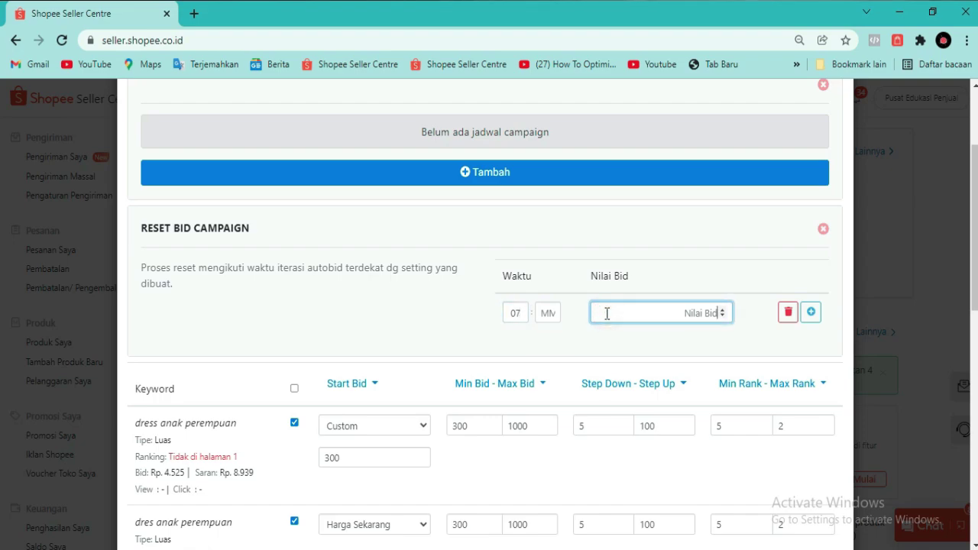
pyautogui.write('300')
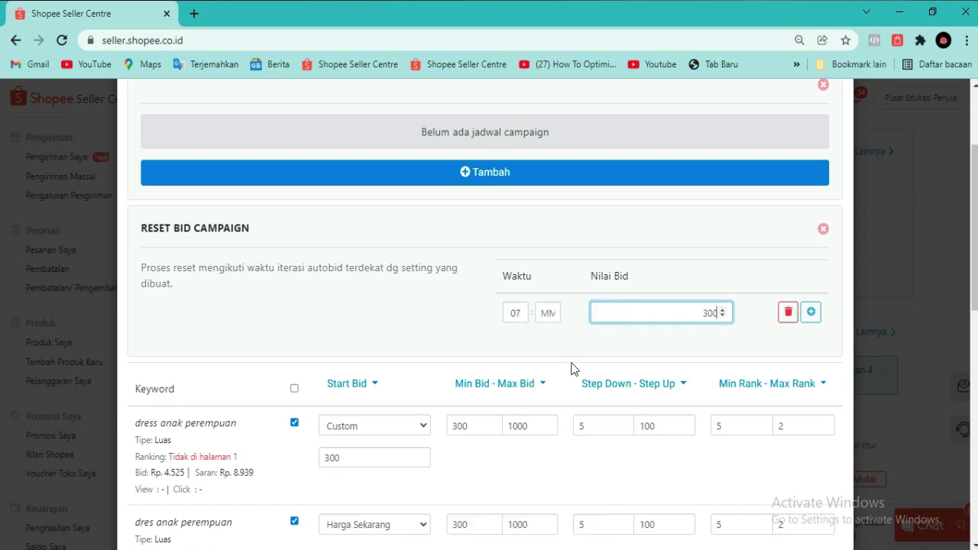
pyautogui.click(575, 369)
pyautogui.scroll(-1, 633, 262)
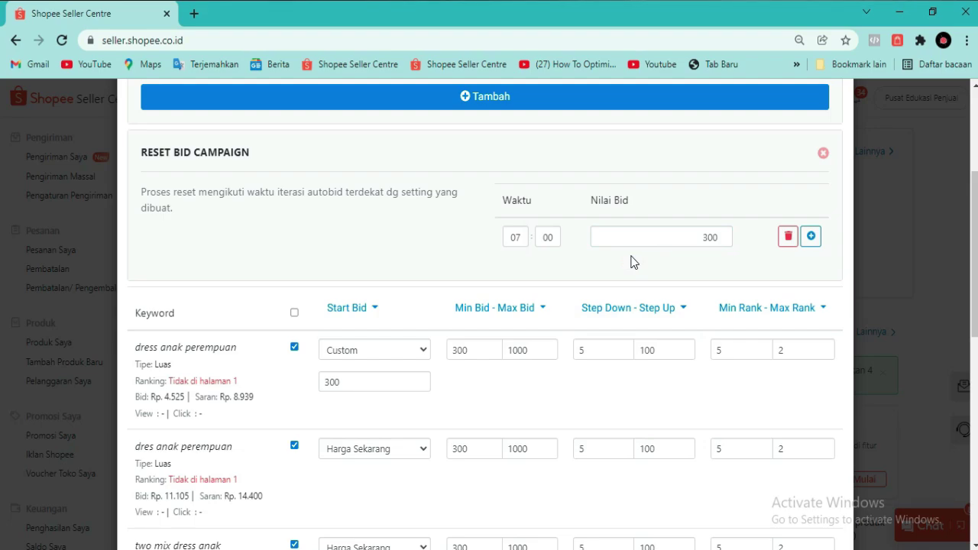
# - Scroll to the Semua Statistik Iklan section showing 26.7k views, 1.1k clicks and 10 orders
pyautogui.scroll(3, 633, 262)
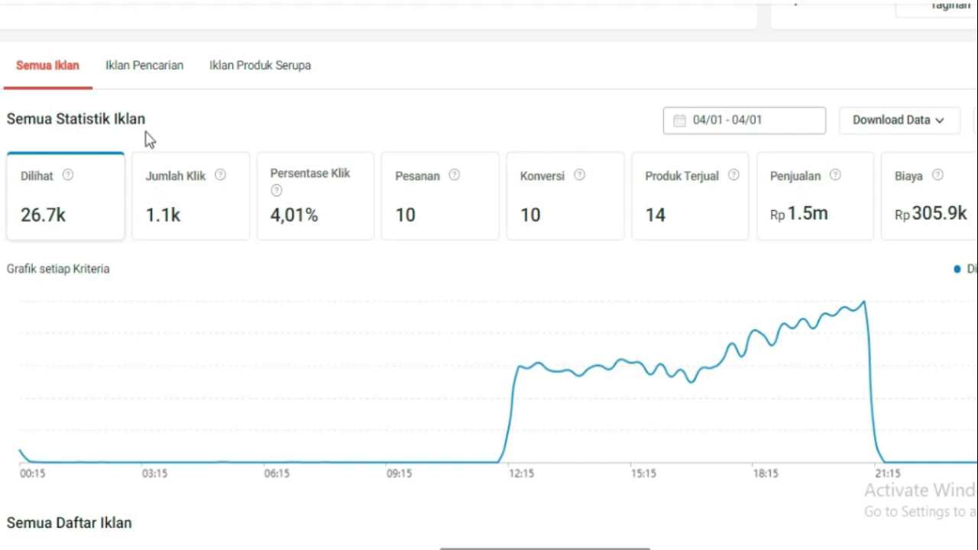
# - Switch the ad statistics period to Hari ini and inspect the hourly views chart
pyautogui.click(697, 122)
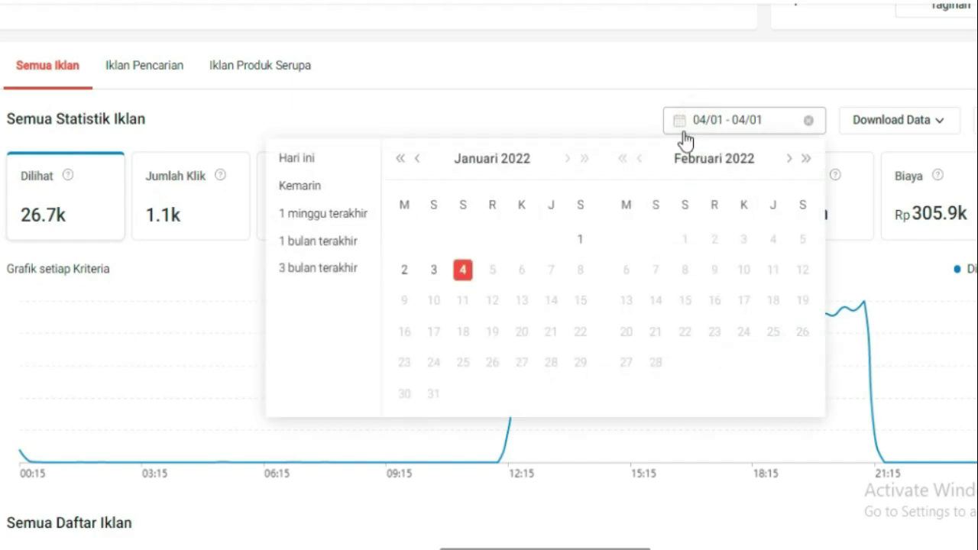
pyautogui.click(328, 158)
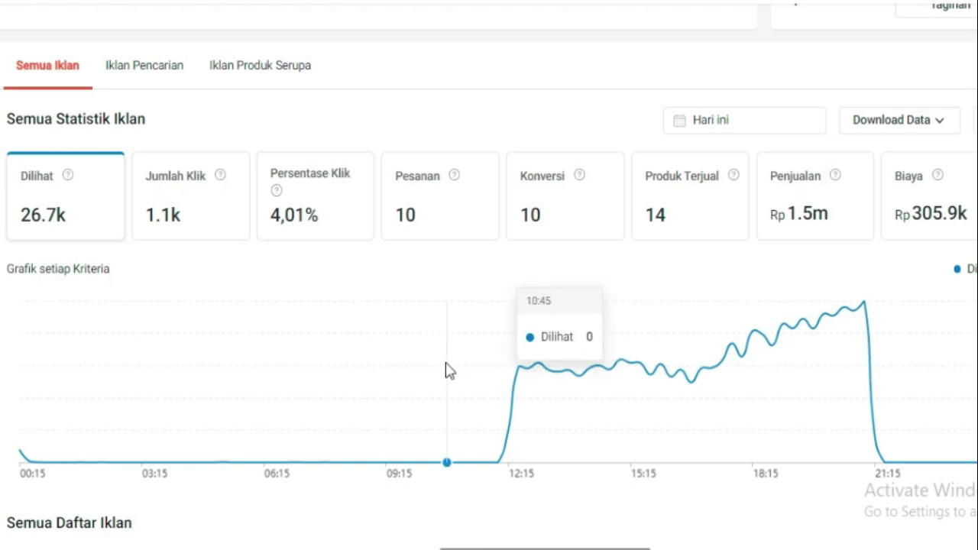
pyautogui.moveTo(504, 449)
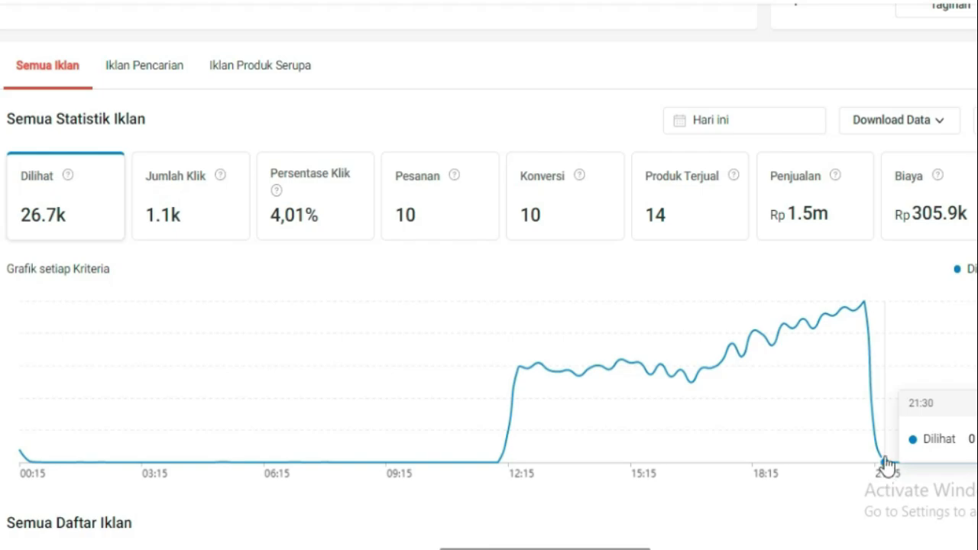
# - Switch the ad statistics to 3 January 2022 and check the hourly chart around 14:00
pyautogui.click(775, 127)
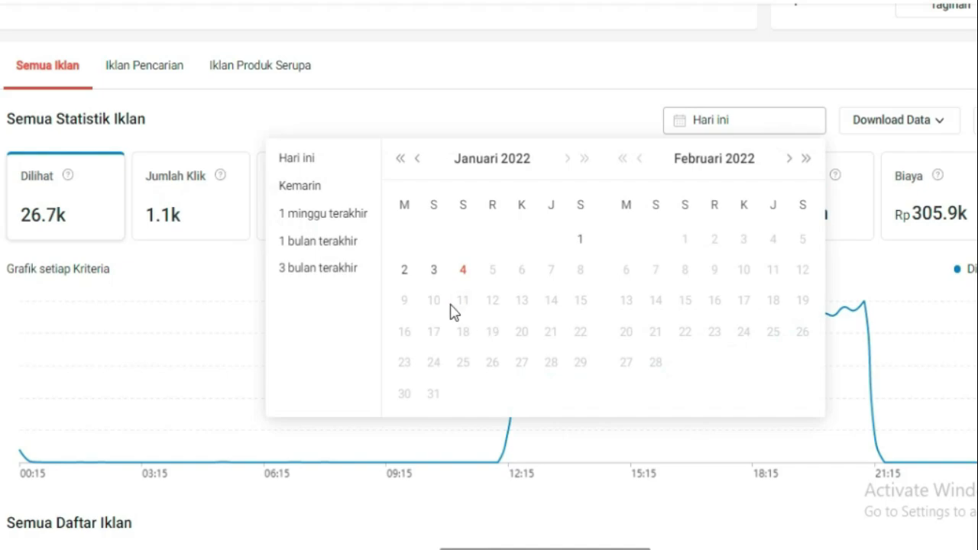
pyautogui.click(436, 275)
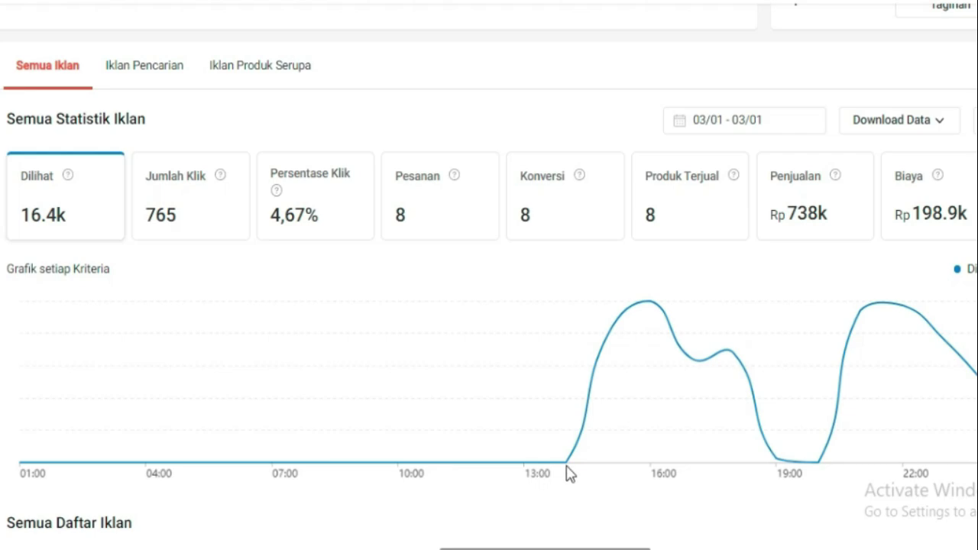
pyautogui.moveTo(563, 456)
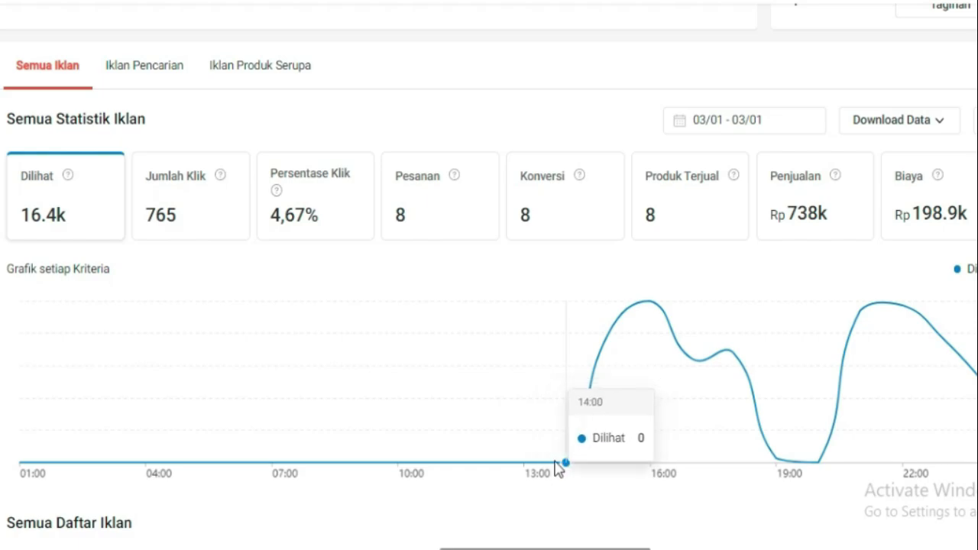